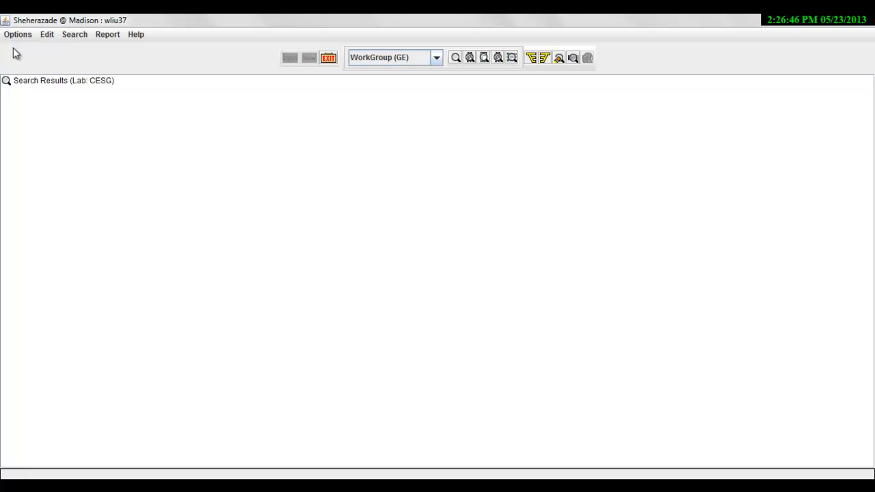
Open a new Primer (OR) view and maximize both its board window and the primer form
click(14, 37)
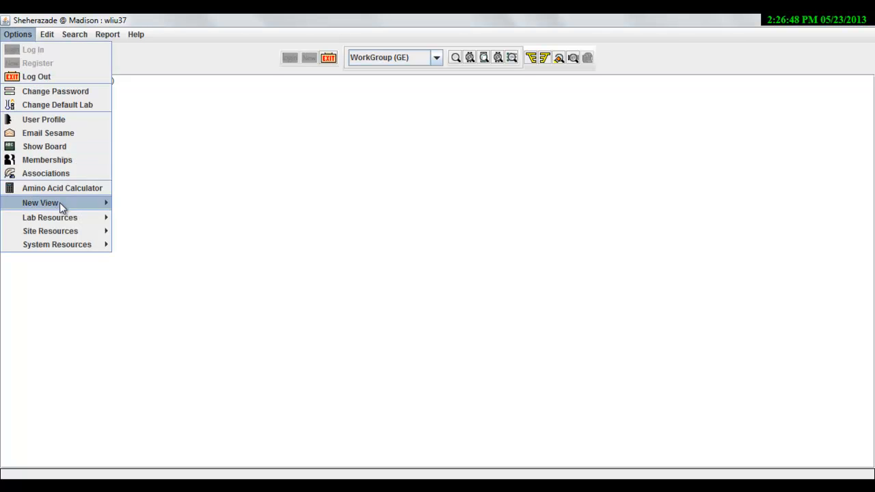
mouse_move(60, 203)
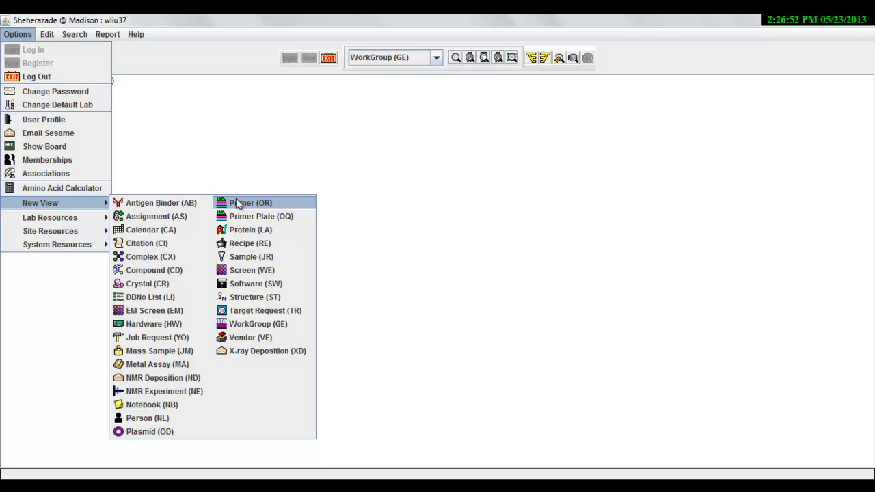
click(294, 203)
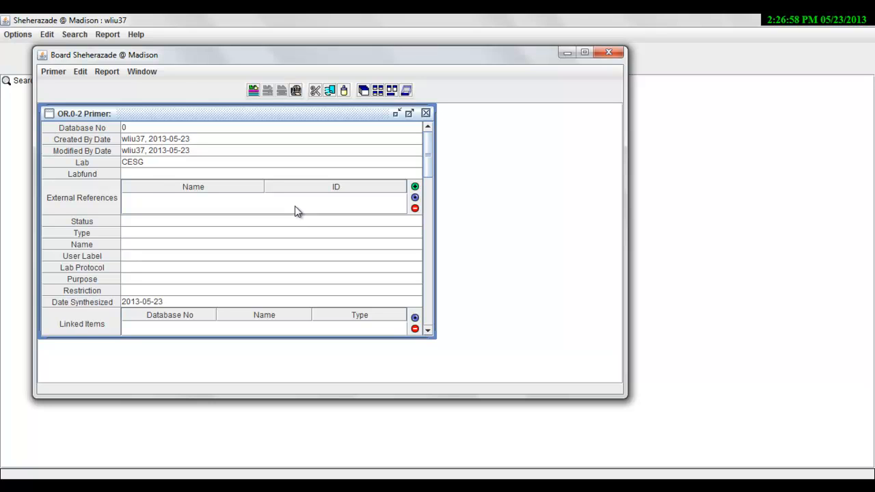
click(584, 53)
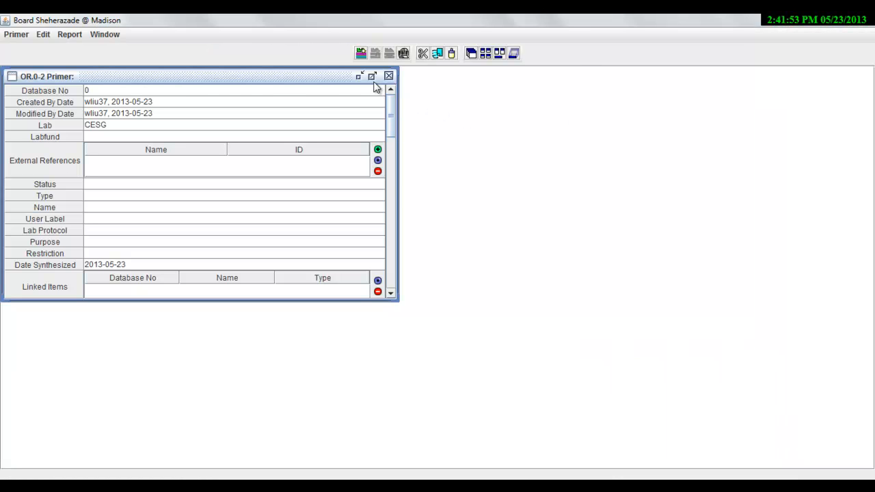
click(373, 78)
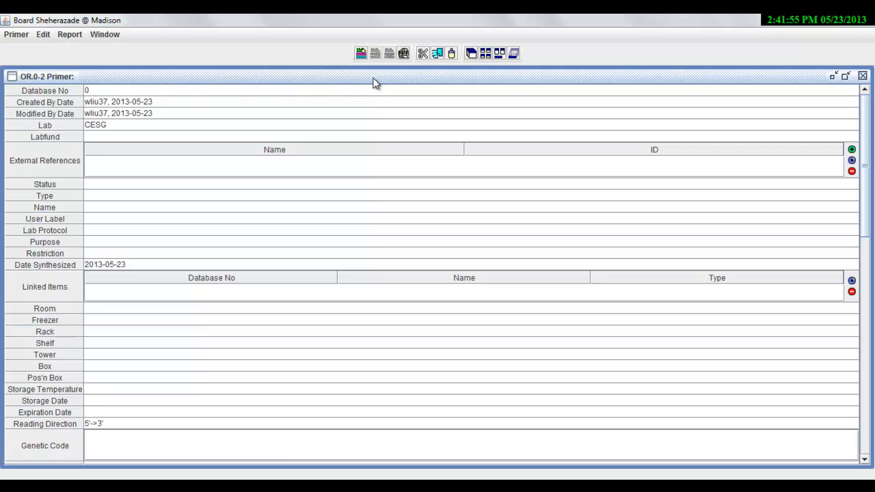
Examine the primer form's Name, Purpose, Reading Direction, Genetic Code and Stock Concentr. fields and their available options
click(98, 209)
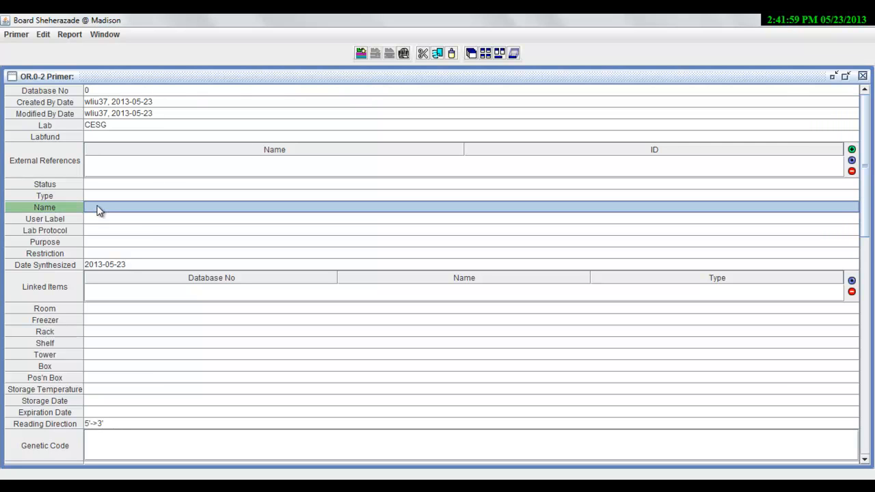
click(93, 242)
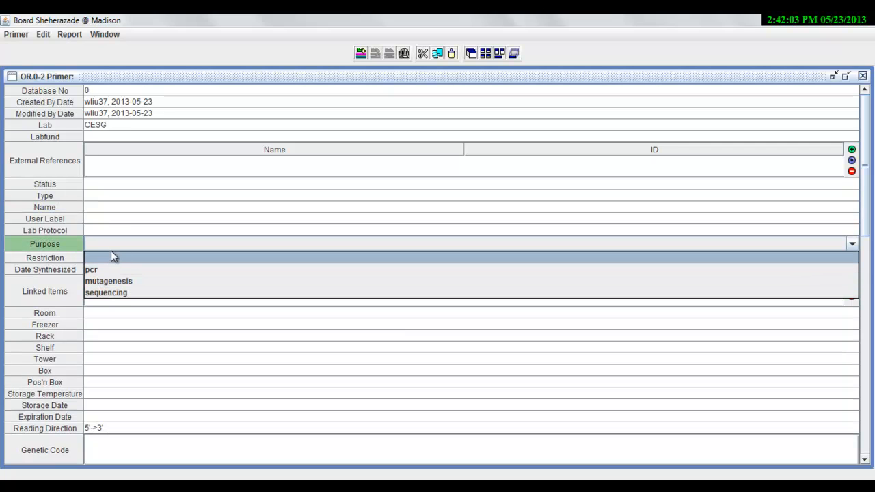
click(120, 249)
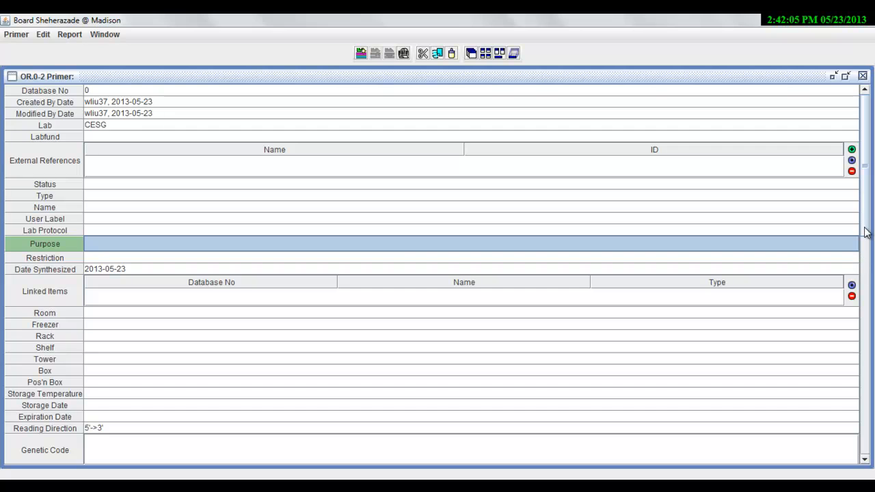
scroll(867, 241, down, 2)
scroll(867, 241, down, 12)
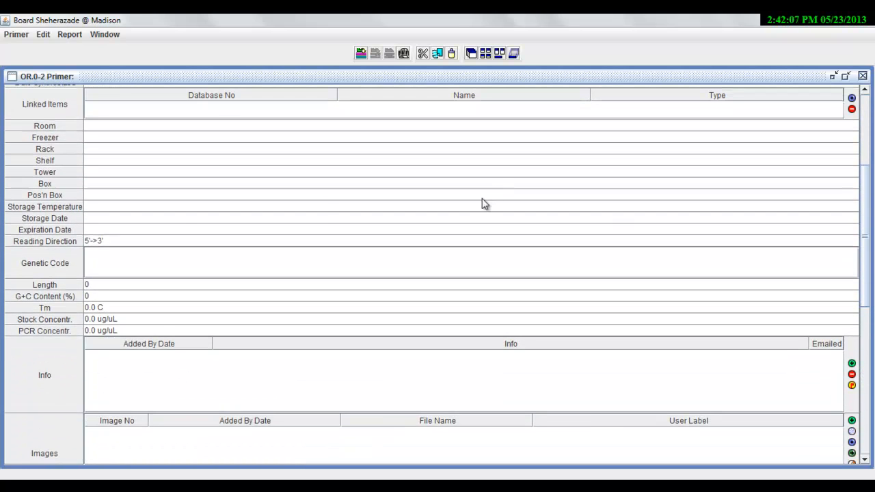
click(142, 241)
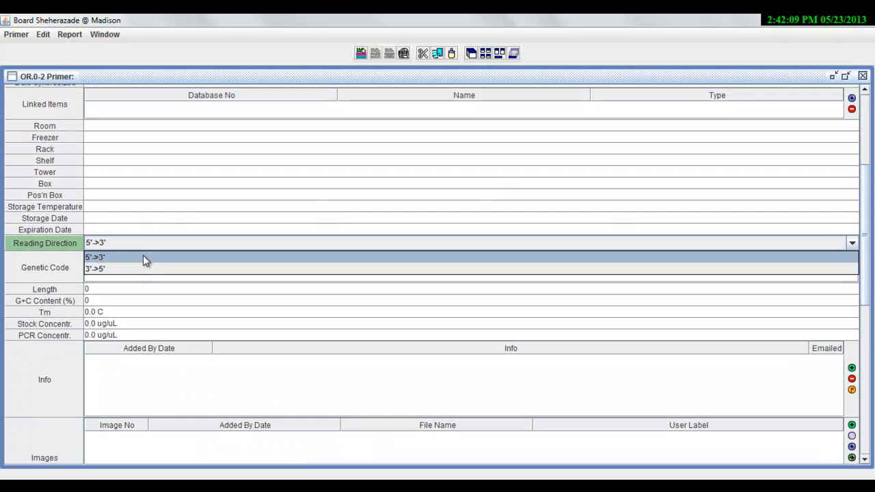
click(181, 245)
click(179, 263)
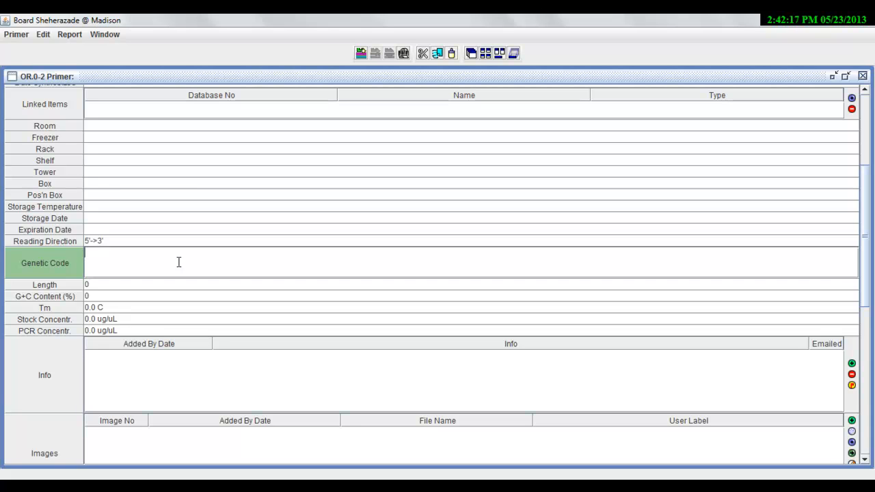
click(172, 320)
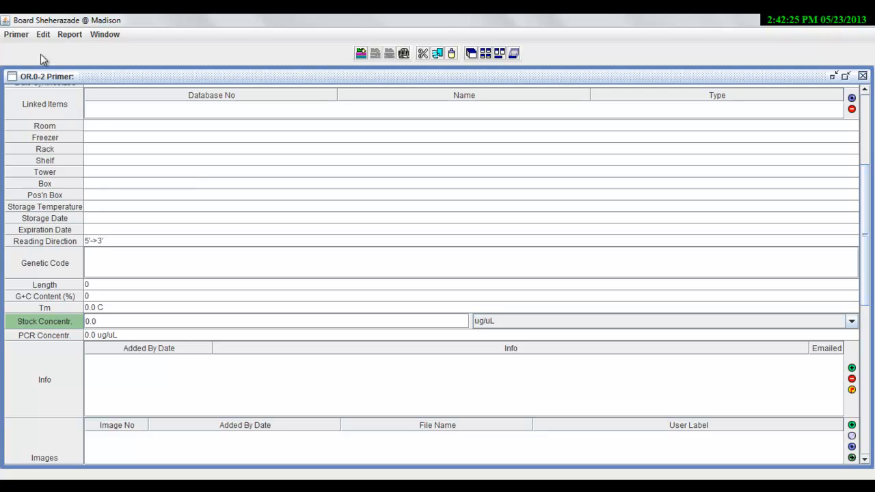
click(21, 36)
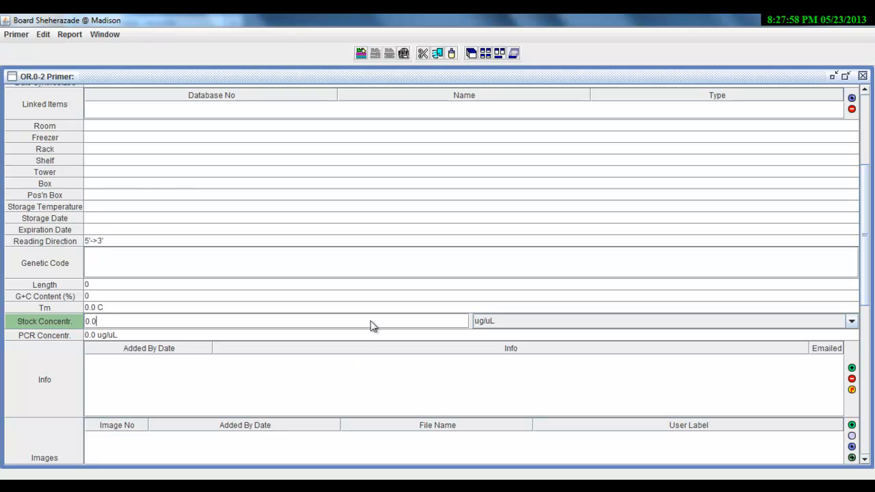
Examine the storage location choices offered for the primer's Room, Freezer, Rack and Shelf
click(124, 127)
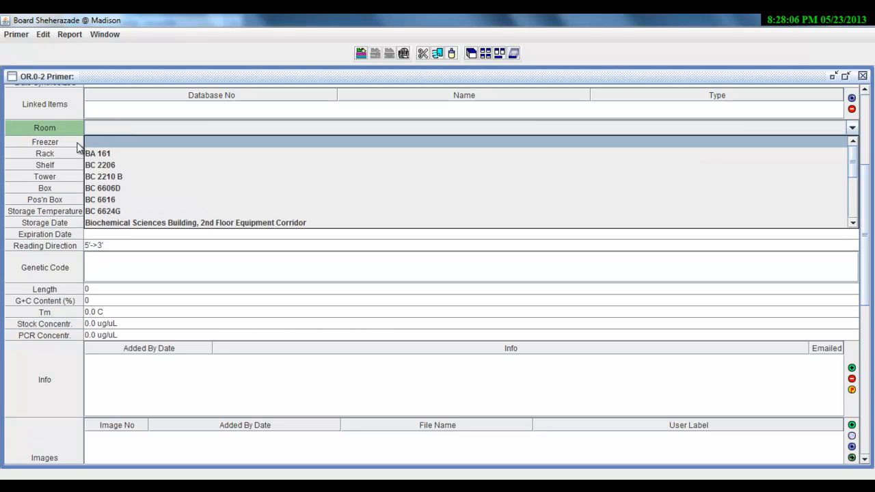
click(78, 145)
click(99, 142)
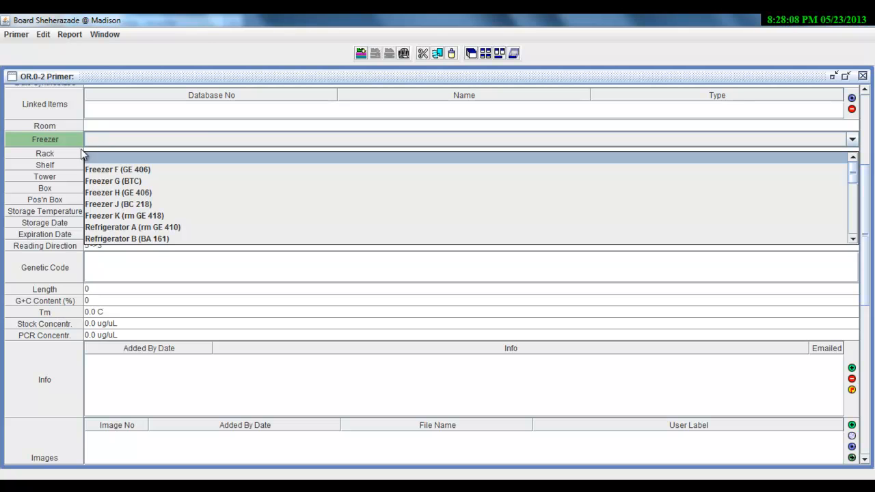
click(81, 154)
click(95, 156)
click(70, 171)
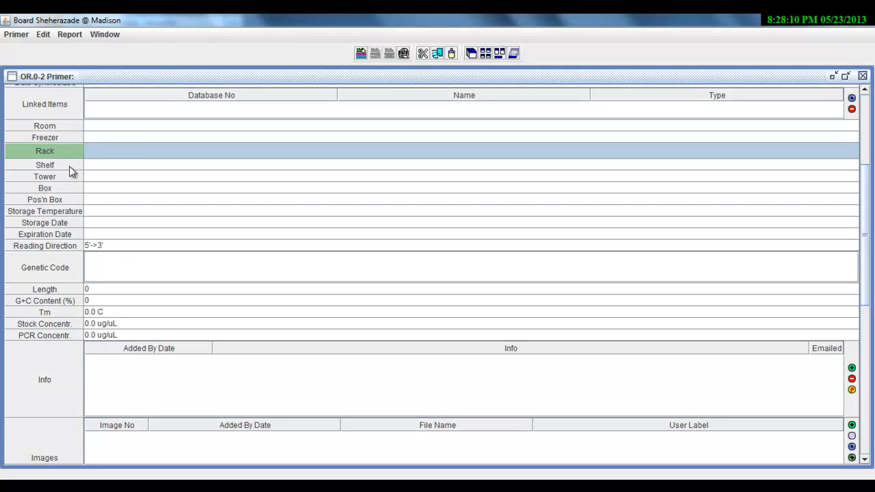
click(92, 169)
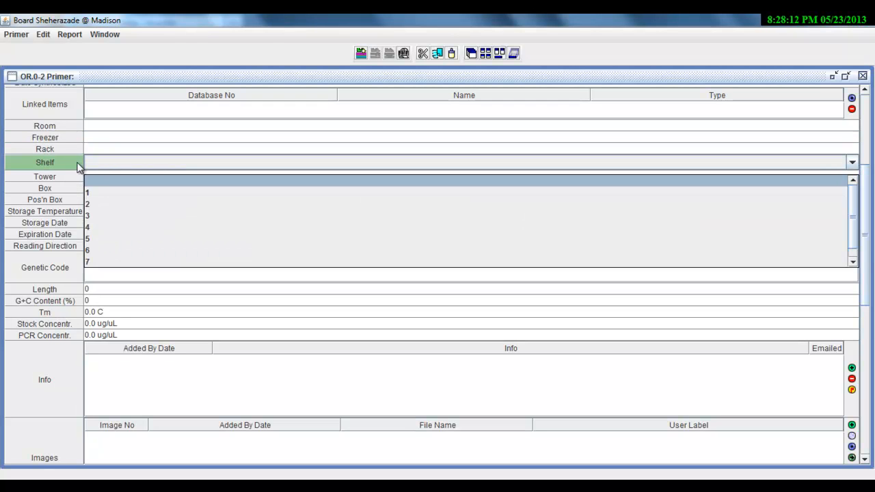
click(75, 162)
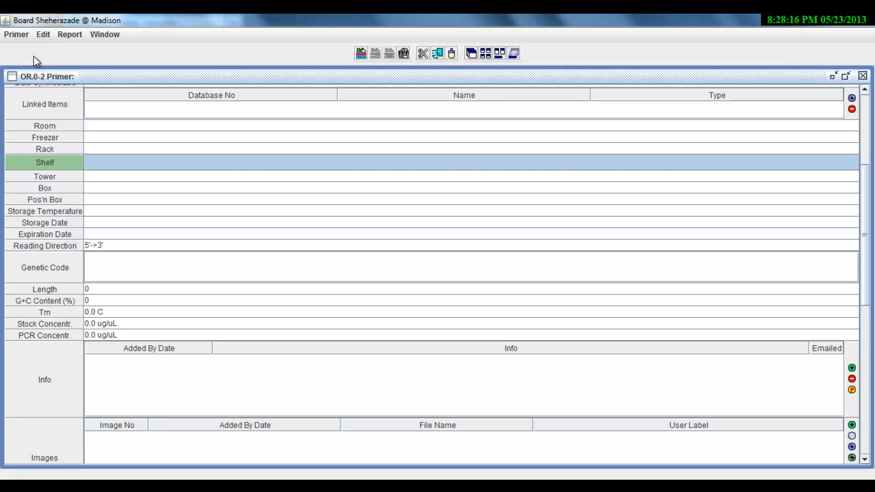
click(24, 38)
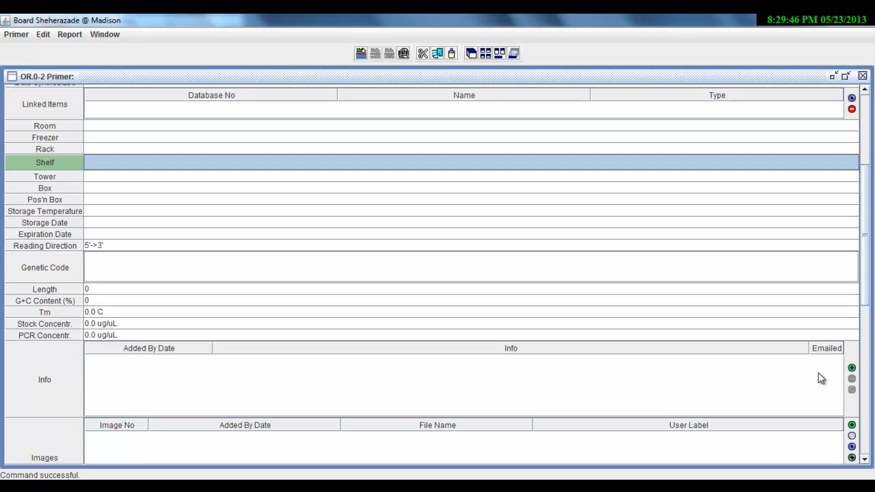
Add an empty row to the primer's Info table and remove it again
click(820, 377)
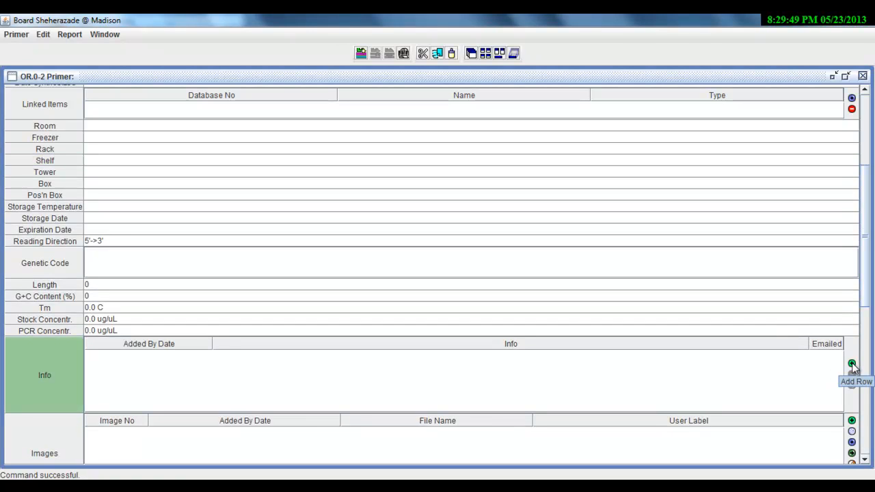
click(852, 364)
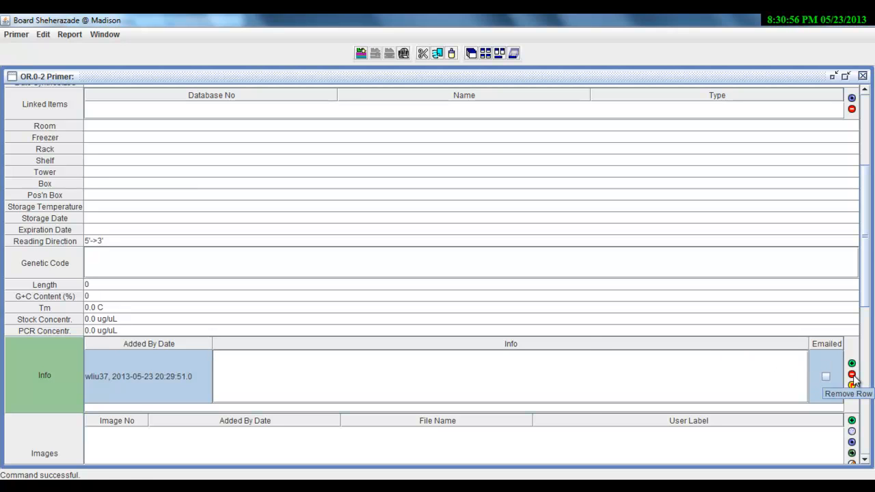
click(852, 375)
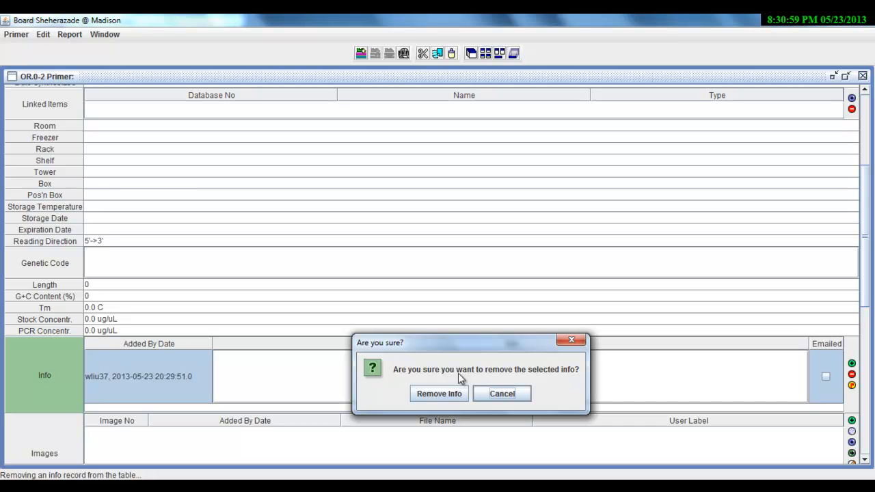
click(438, 393)
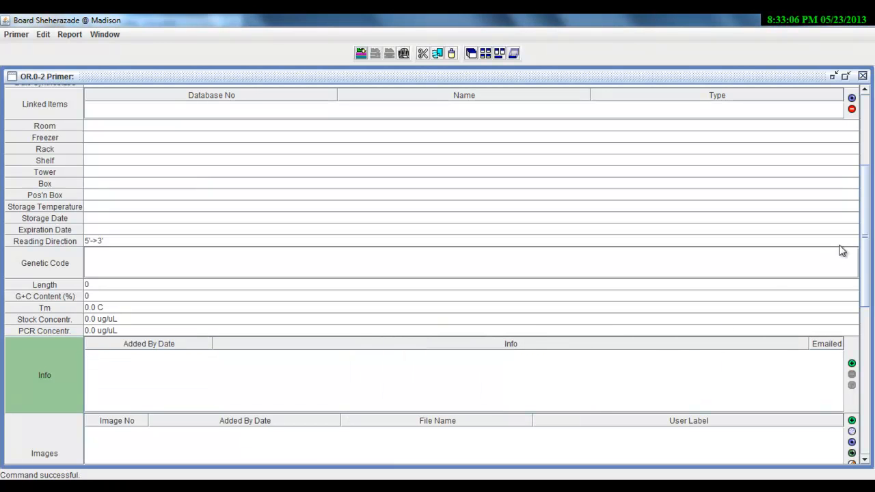
Examine the primer form's Images section and the funding choices offered for Labfund
drag(866, 247, 868, 286)
click(627, 351)
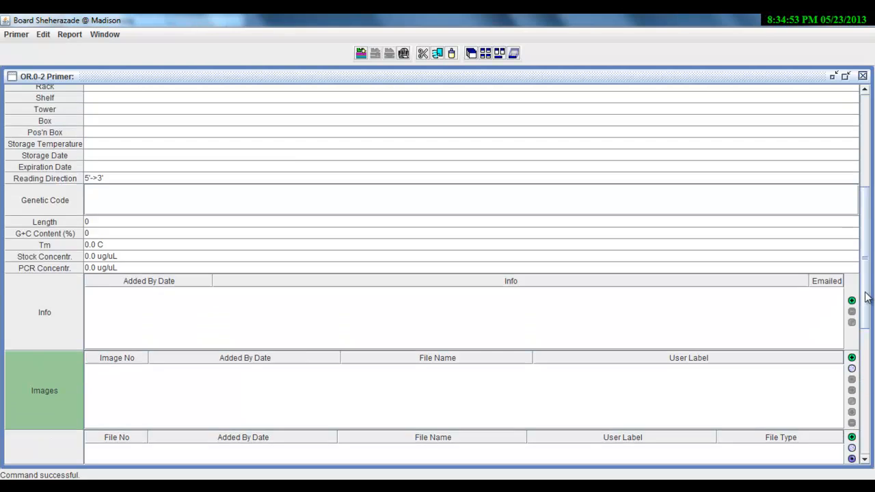
scroll(867, 207, up, 6)
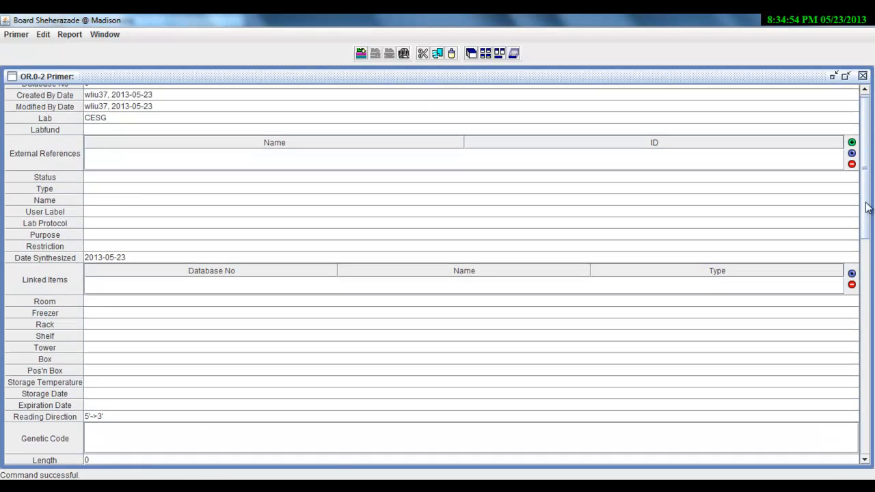
scroll(867, 208, up, 1)
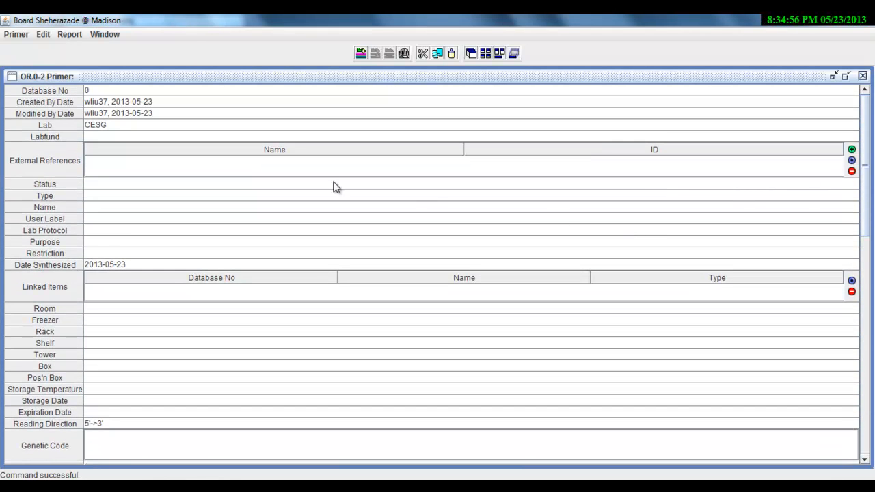
click(156, 136)
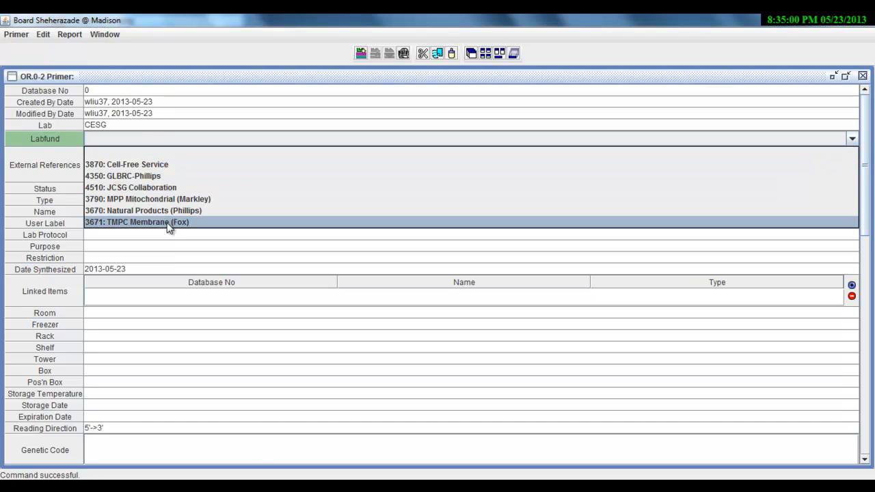
click(180, 148)
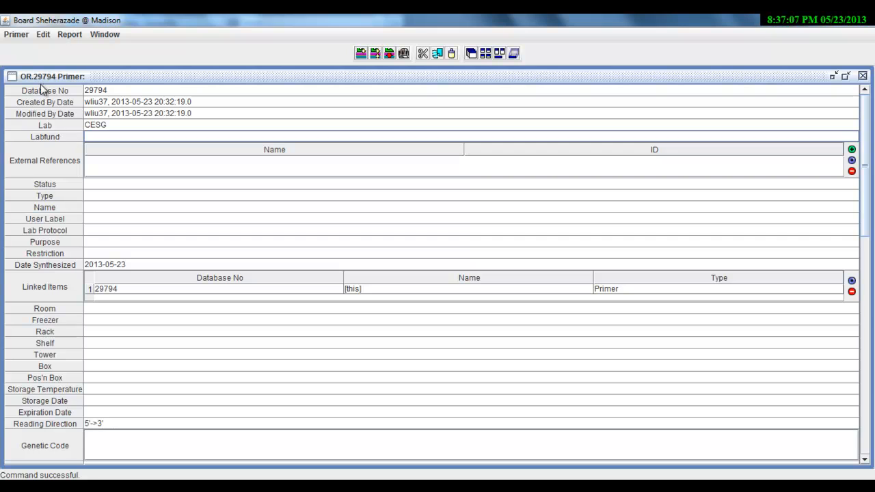
Save the current primer record as a new primer
click(20, 35)
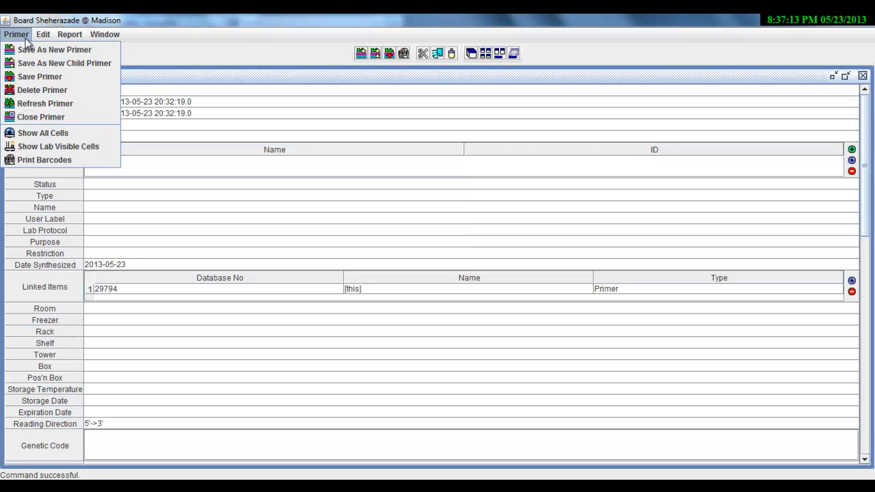
click(27, 50)
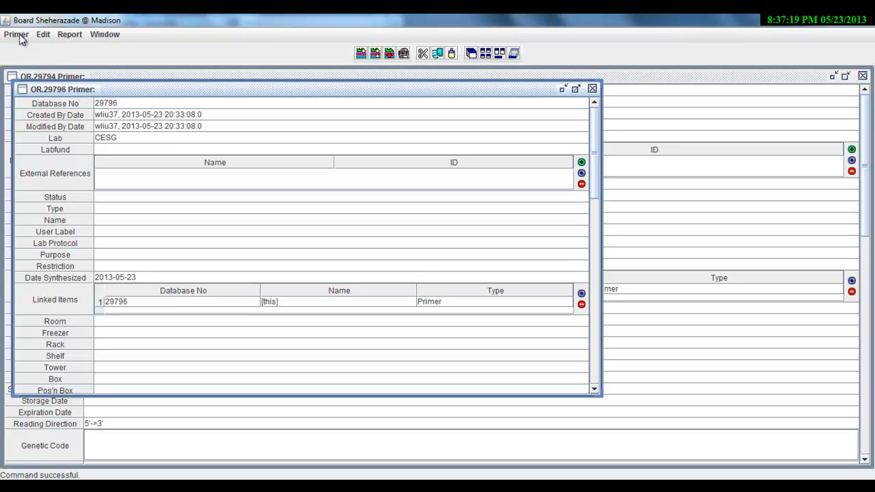
click(20, 39)
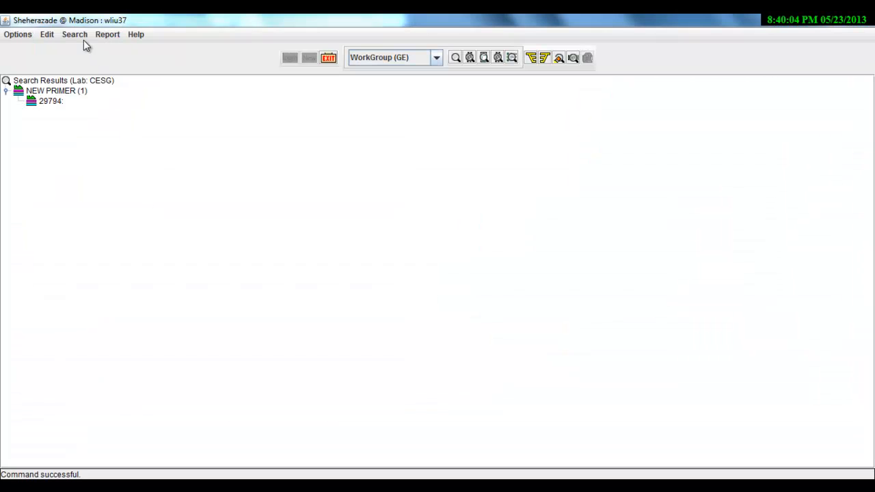
Search for primers by ID, keeping the * wildcard for Name, External ID Name, External References and User Label
click(76, 34)
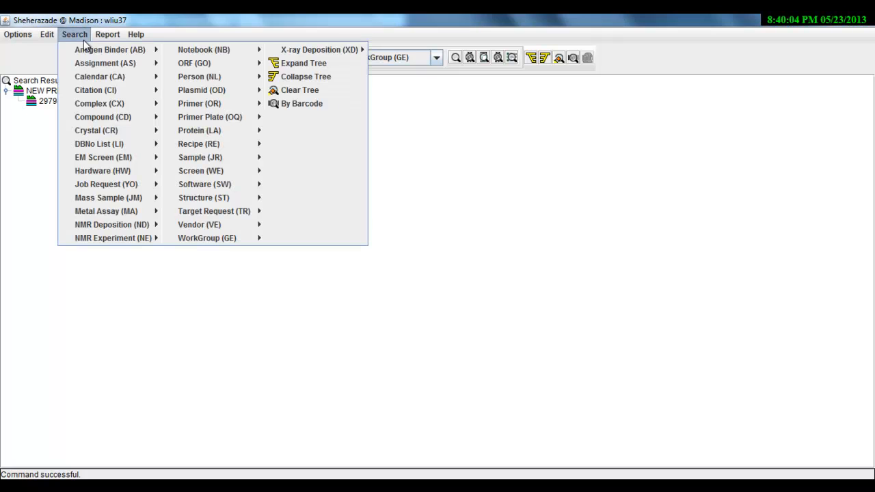
mouse_move(191, 106)
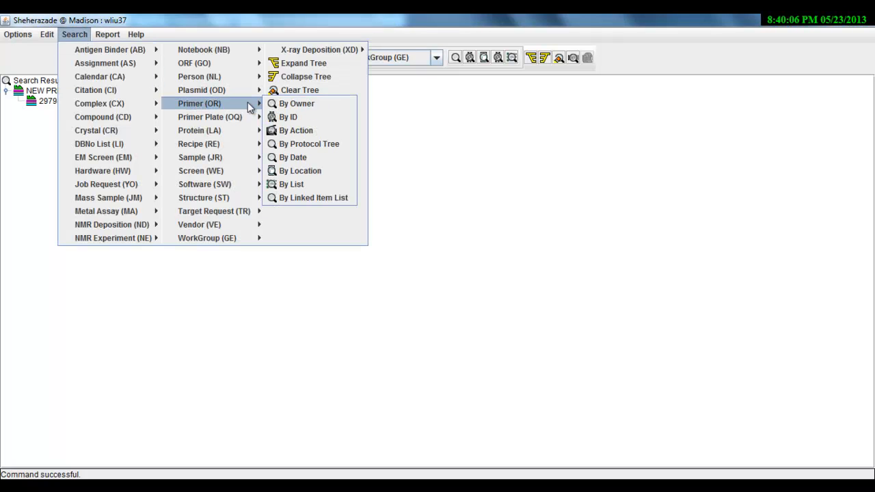
click(277, 120)
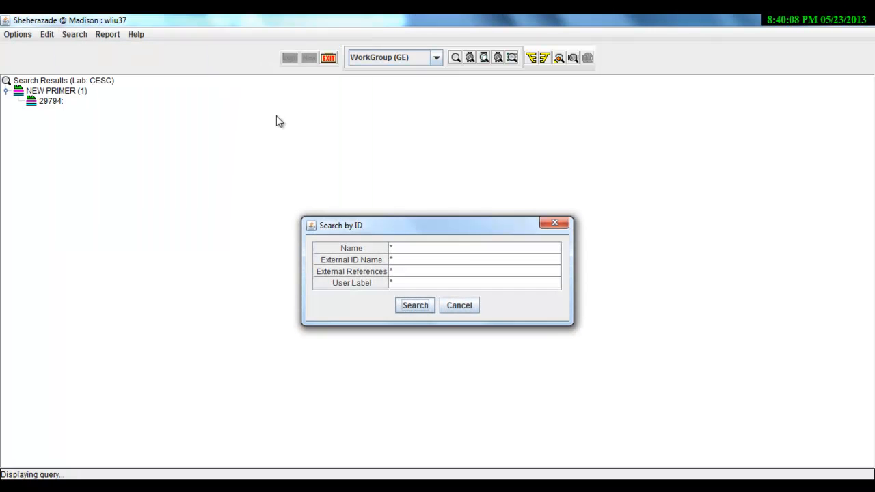
click(401, 306)
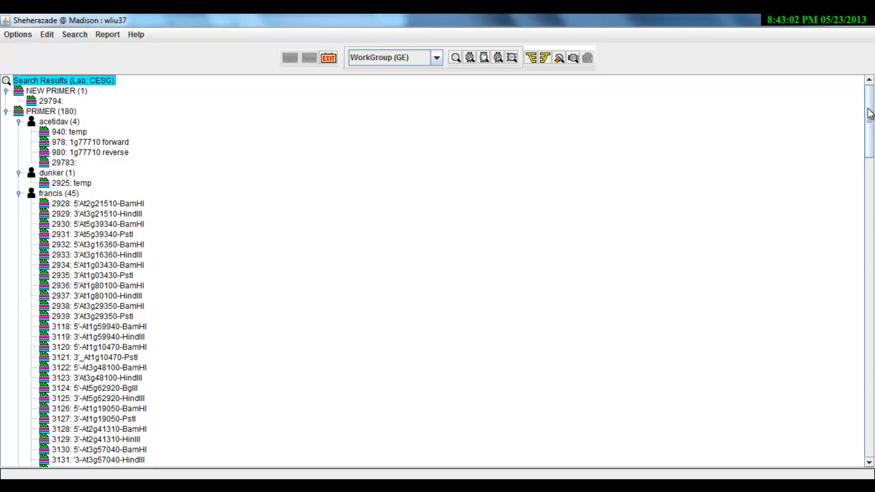
Open primer 29794 from the search results, save it as a new primer and save the resulting record
drag(870, 114, 870, 417)
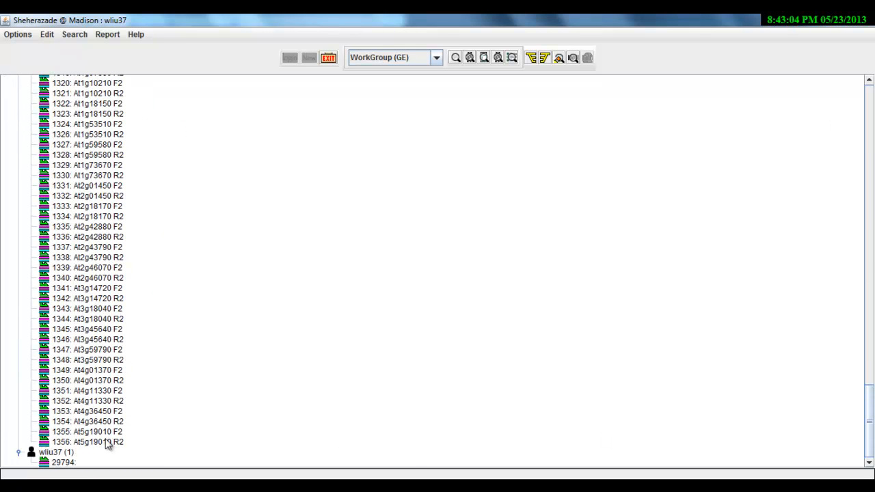
double_click(66, 464)
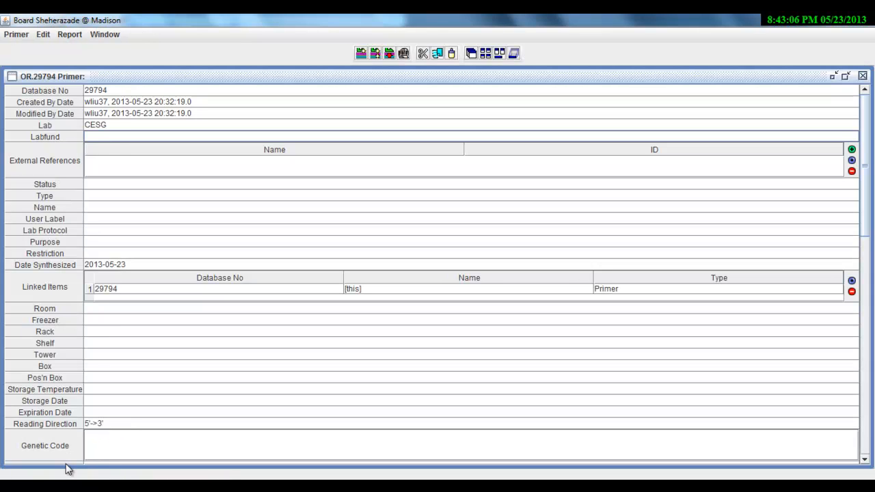
click(16, 35)
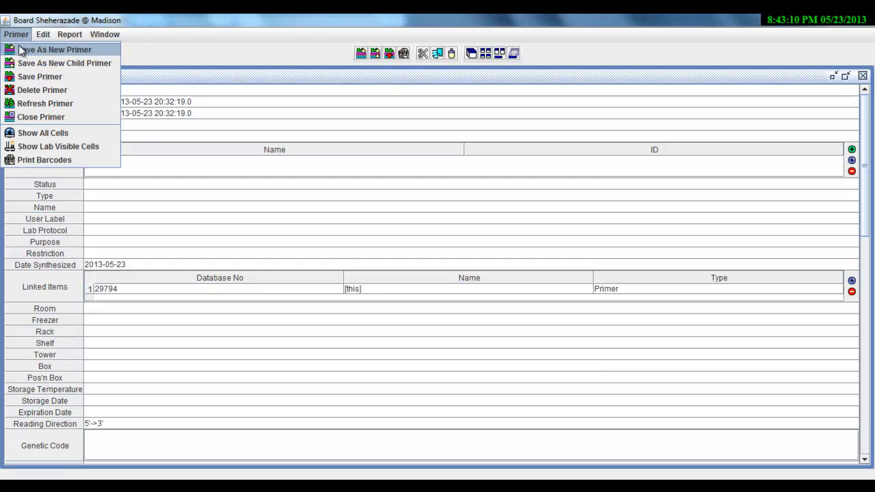
click(20, 51)
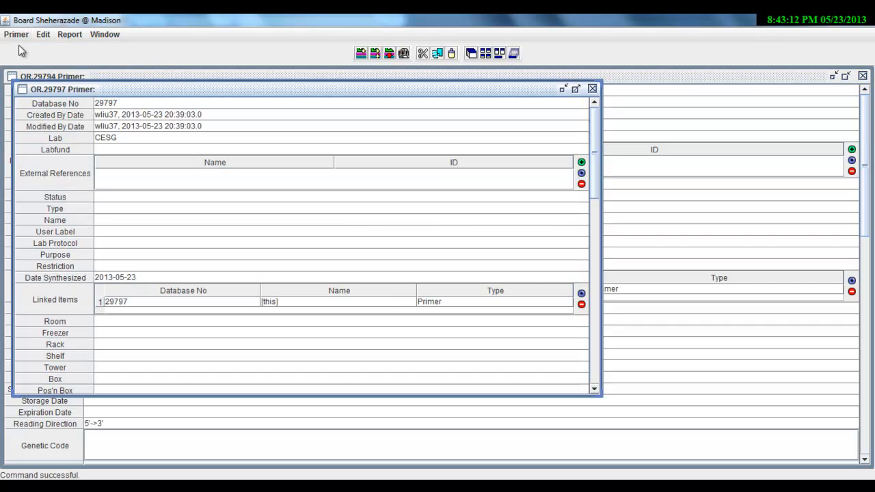
click(20, 35)
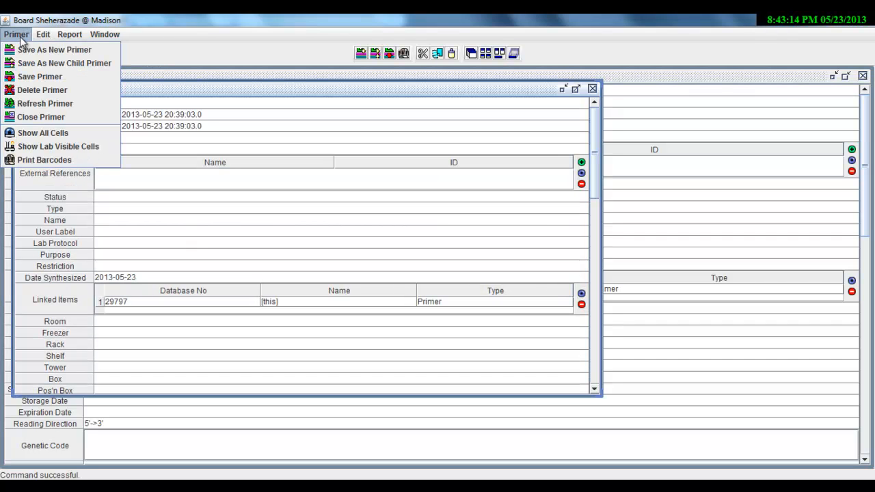
click(29, 77)
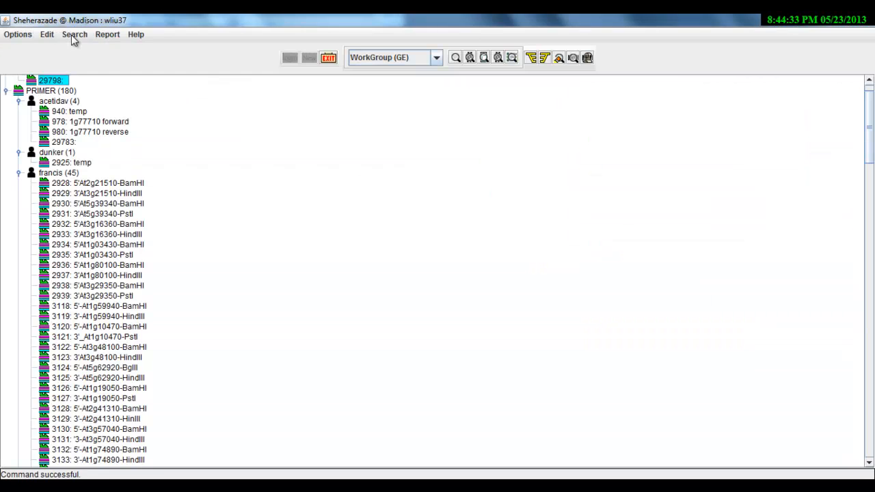
Search for primers by ID with the default criteria and select primer 29798 in the results
click(73, 34)
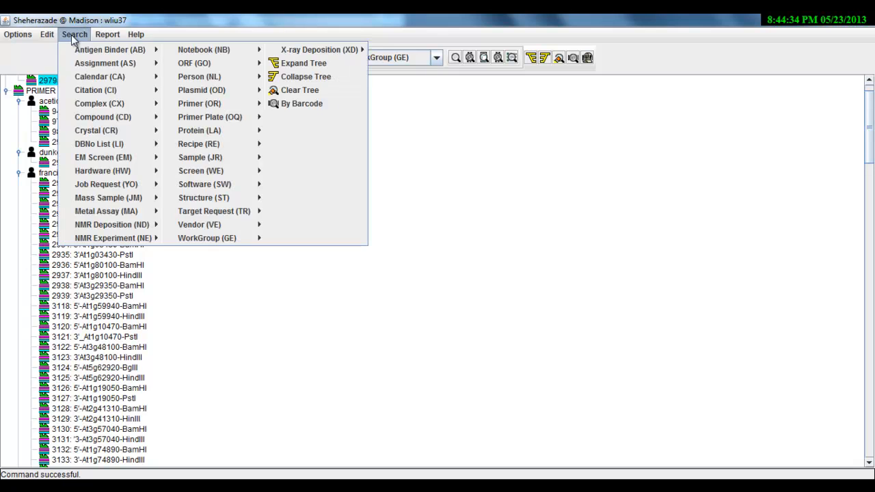
mouse_move(203, 102)
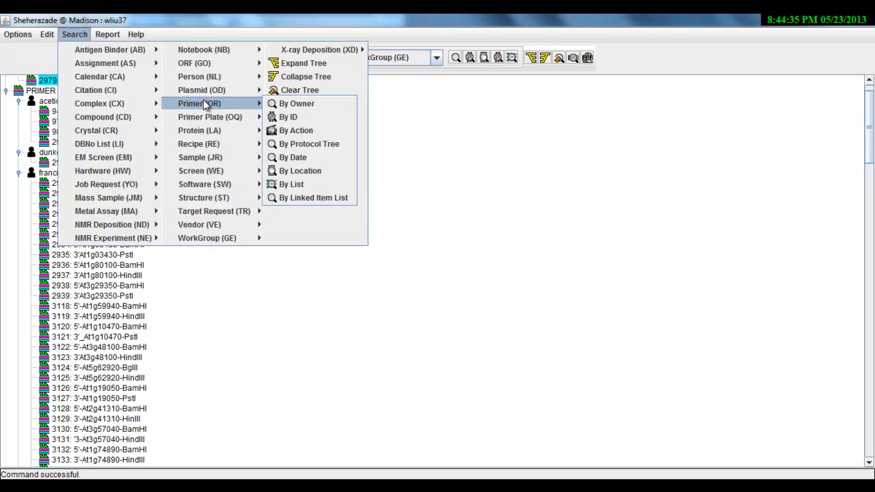
click(295, 117)
click(416, 305)
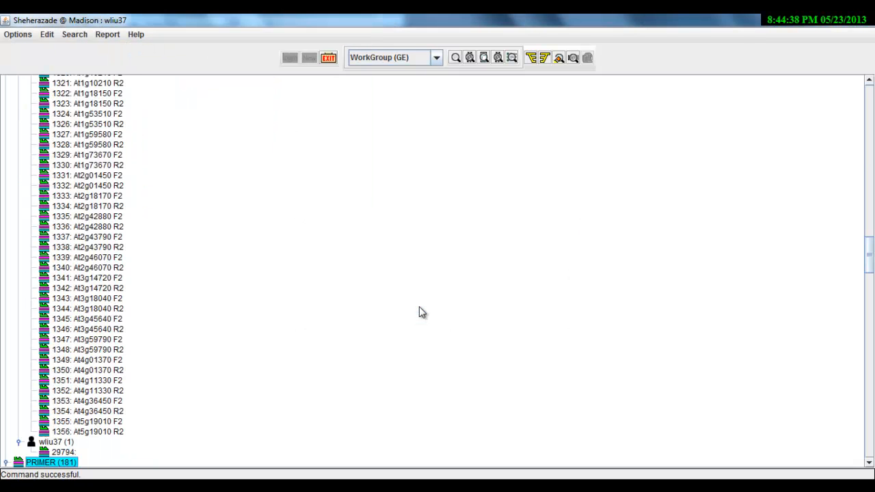
drag(871, 258, 872, 446)
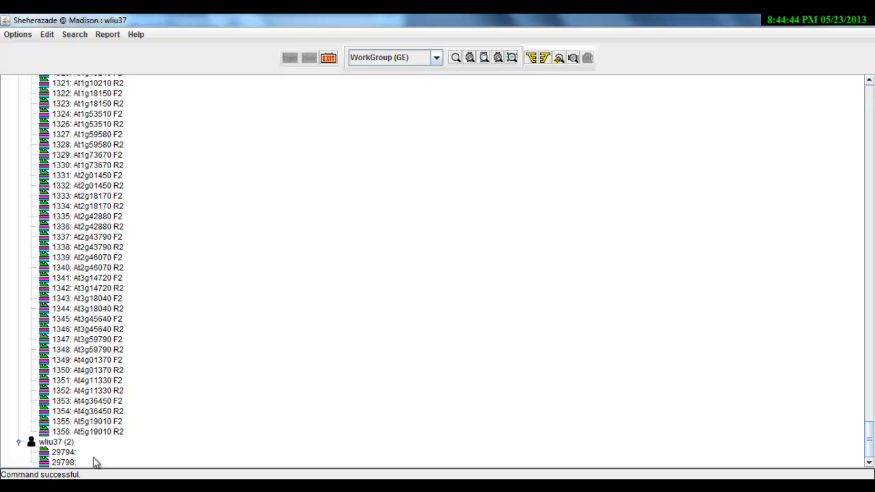
click(74, 463)
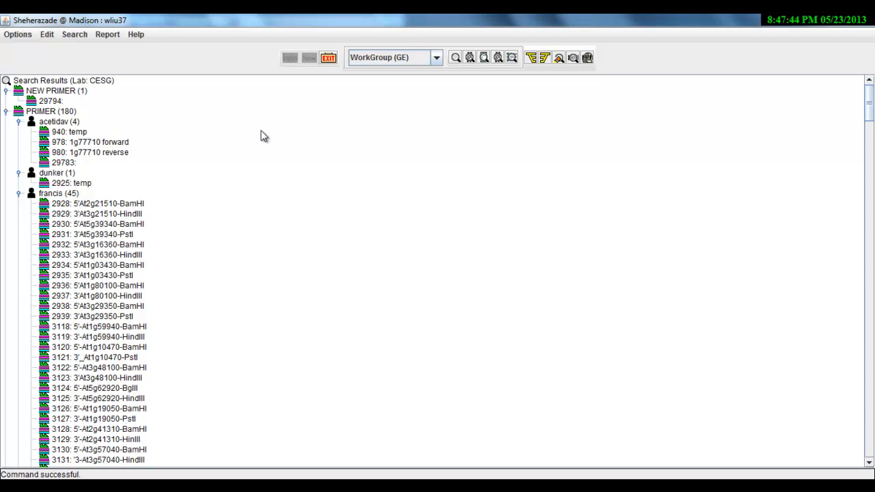
Examine the criteria offered for searching primers by owner, without running the search
click(75, 36)
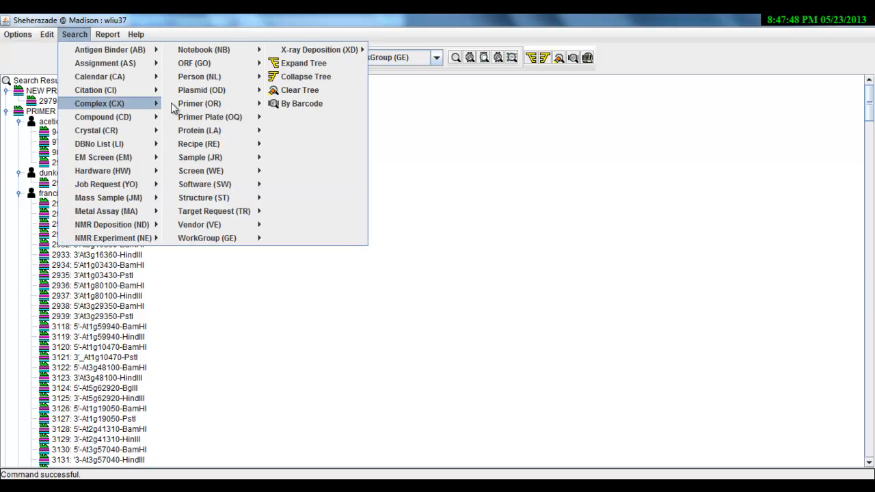
mouse_move(197, 106)
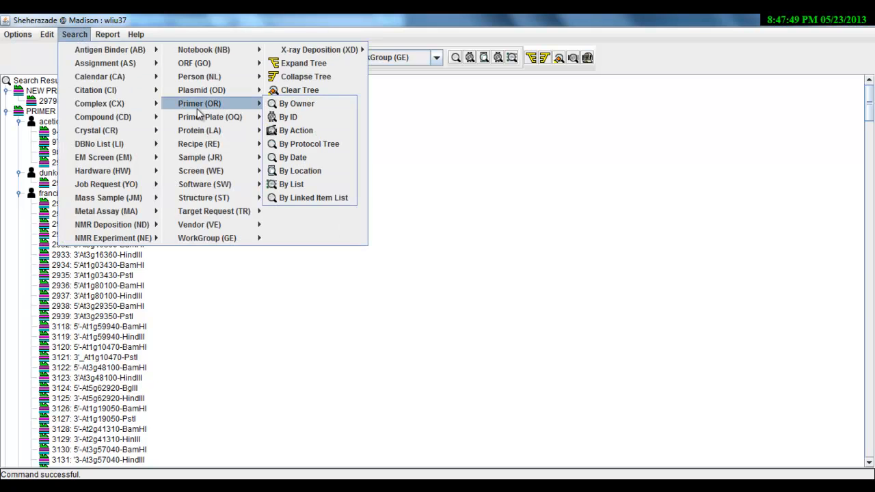
click(273, 106)
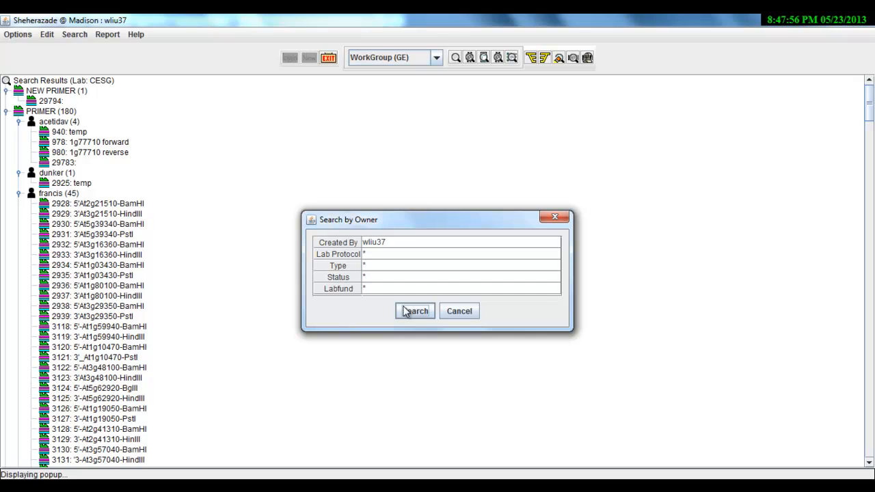
click(460, 314)
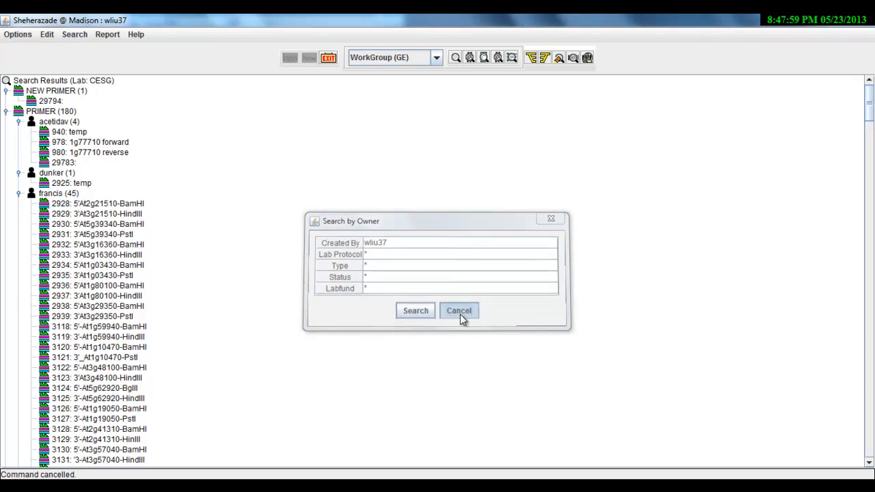
Search for primers by ID with the Name *ela* and view the matching primers
click(77, 36)
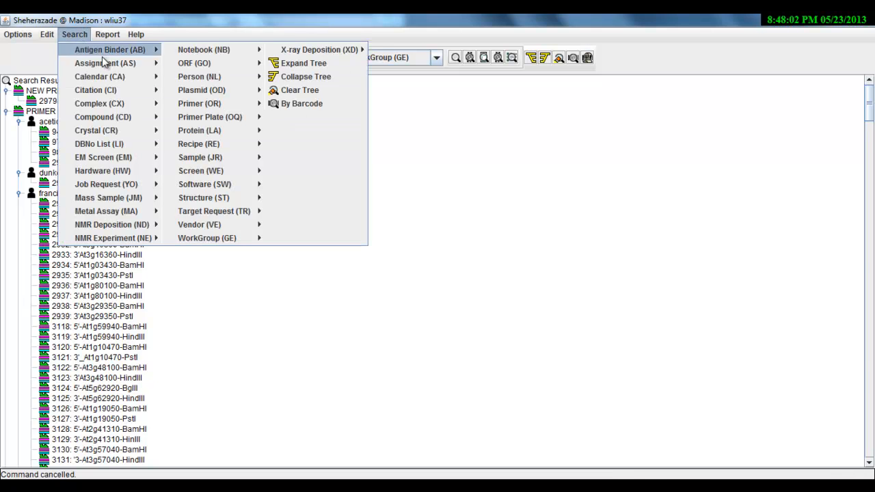
mouse_move(204, 102)
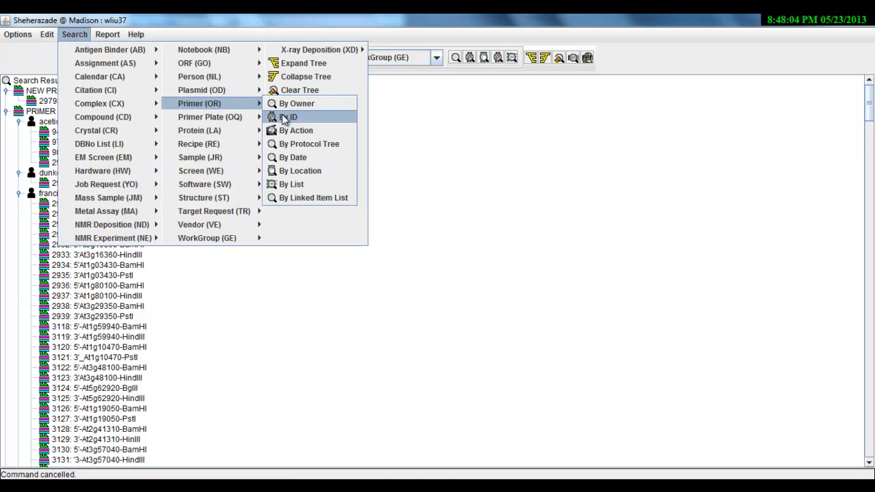
click(285, 117)
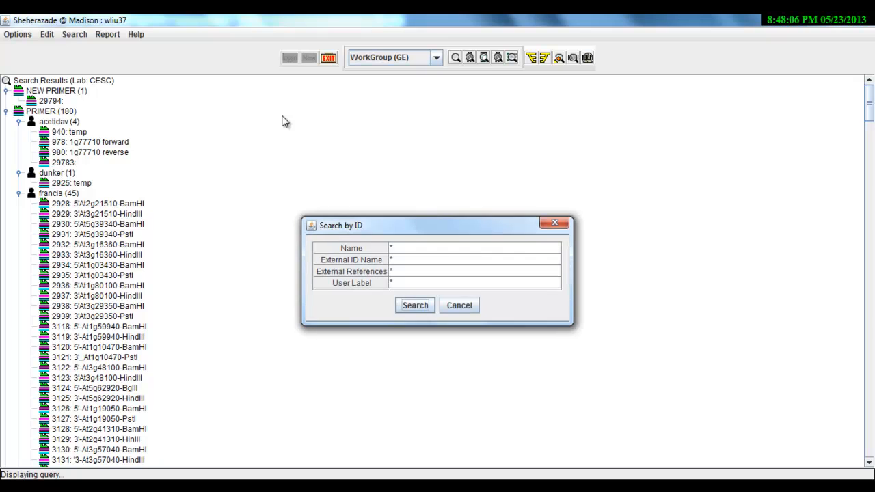
click(424, 249)
text(ela*)
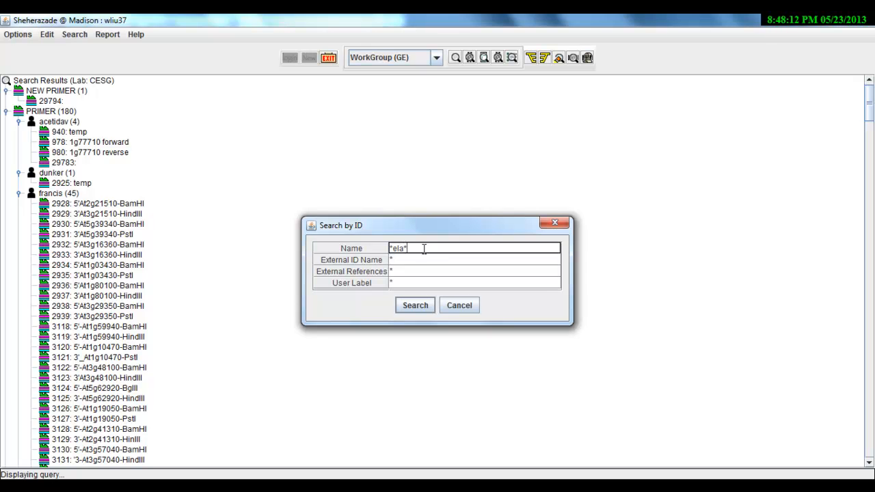
click(415, 305)
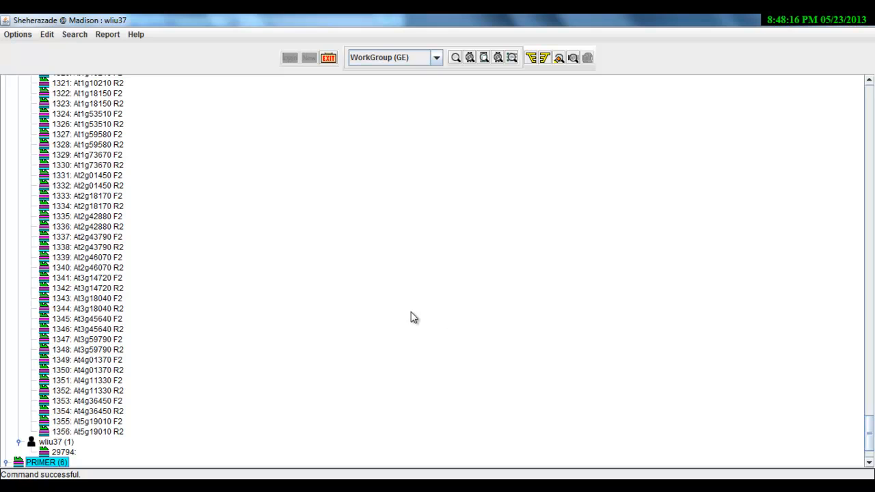
drag(871, 425, 872, 443)
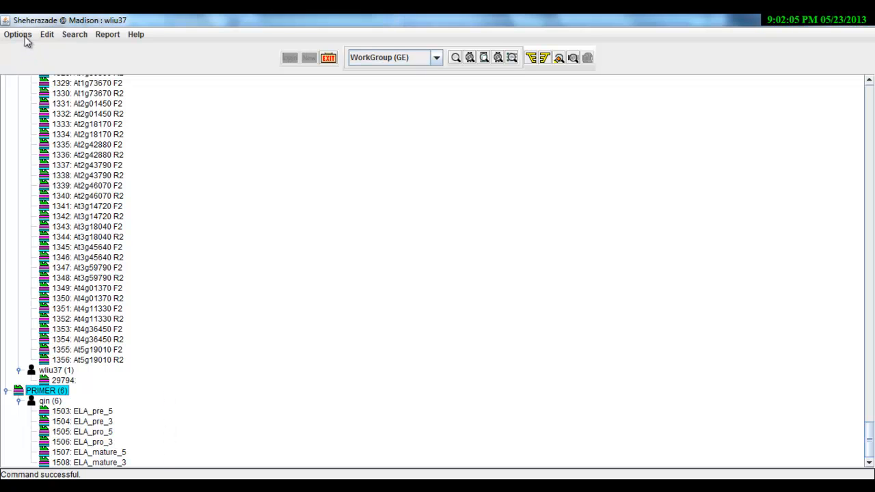
Open the Lab Protocol form from the lab resources and set its Item Type to Primer
click(23, 36)
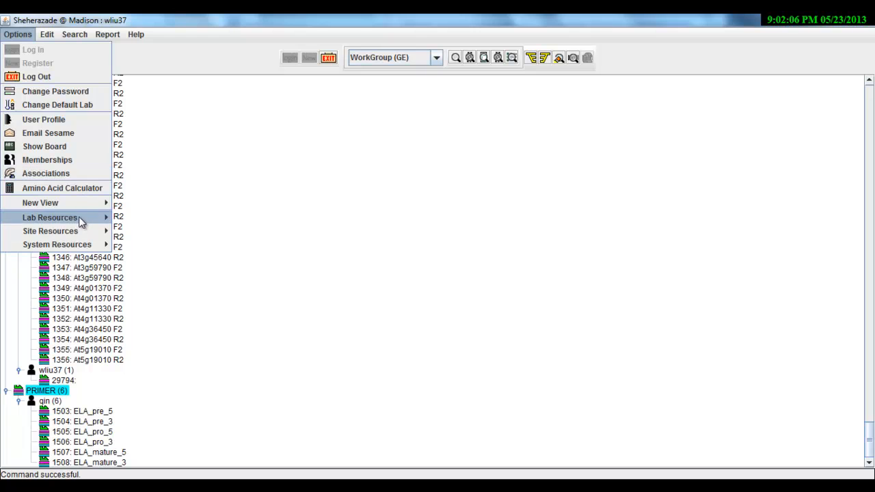
mouse_move(80, 221)
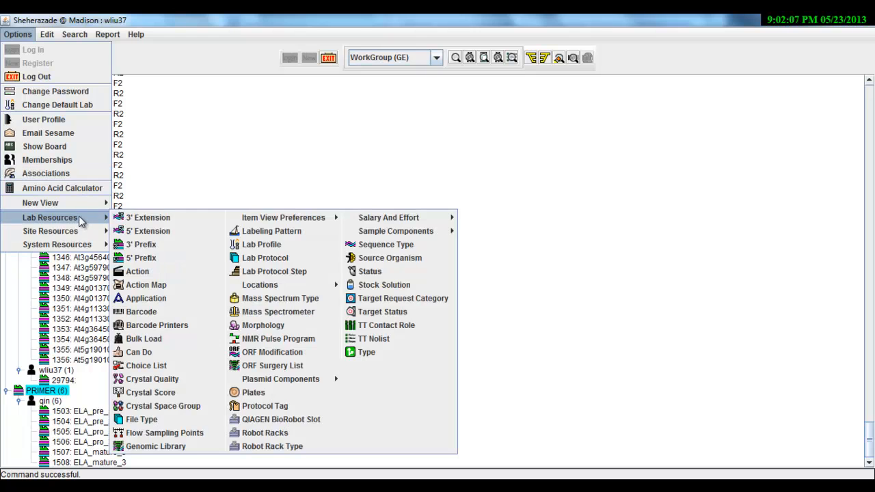
click(247, 261)
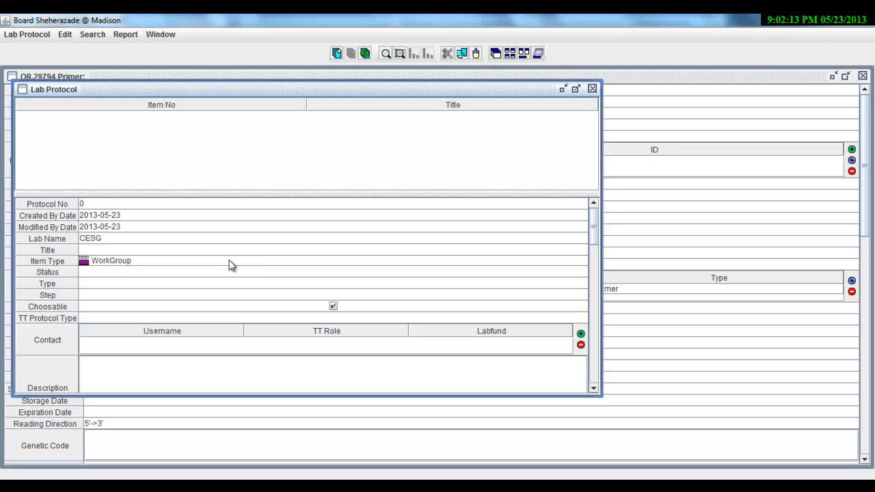
click(190, 262)
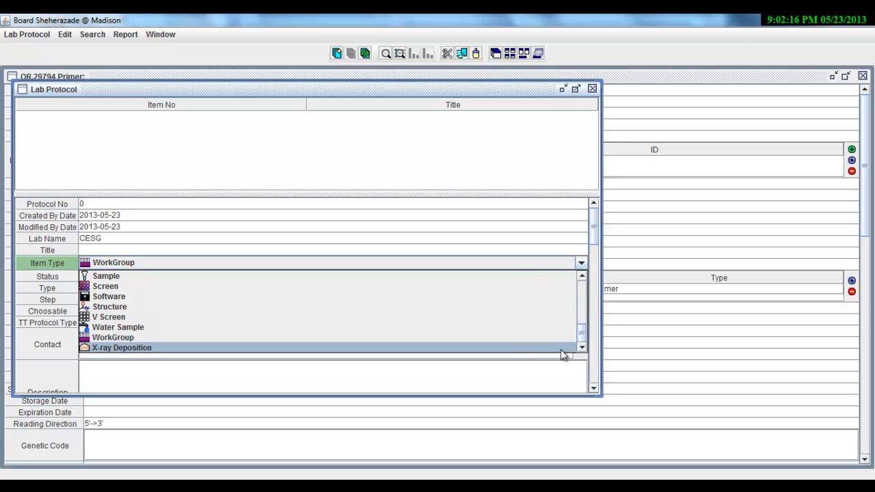
drag(580, 336, 583, 327)
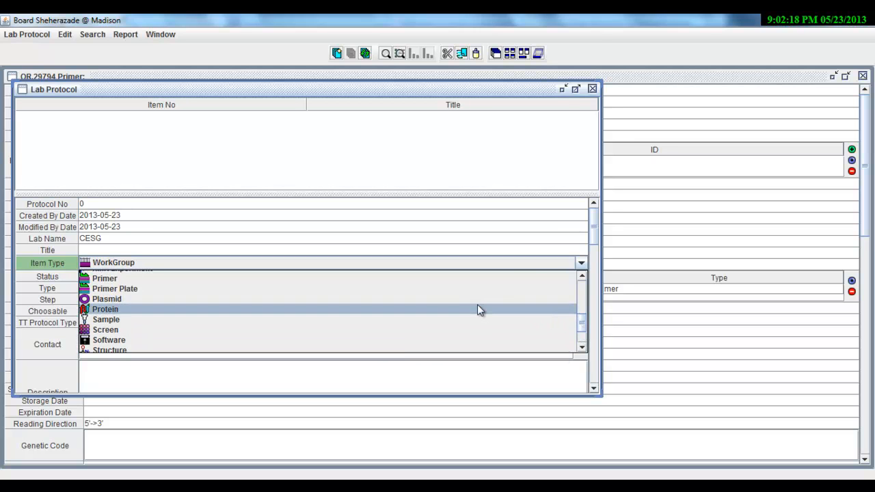
click(457, 279)
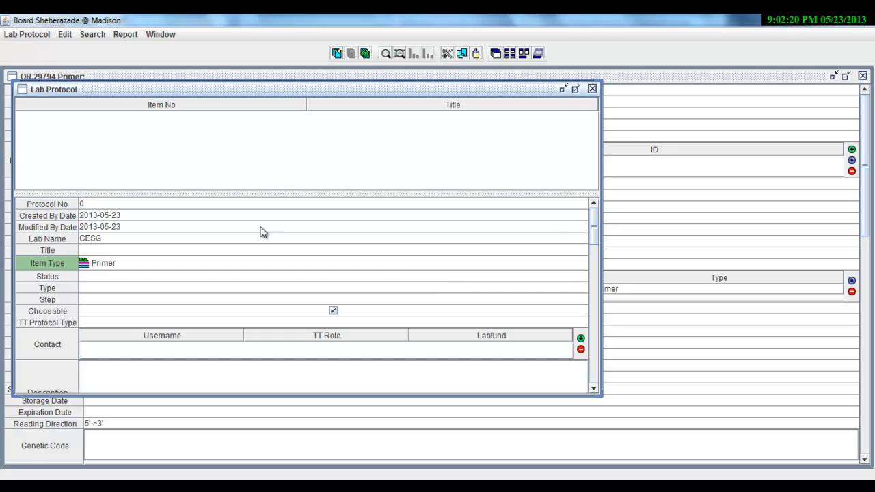
Enter "title" as the lab protocol's Title and bring up the options for saving the protocol
click(212, 250)
text(title)
key(Return)
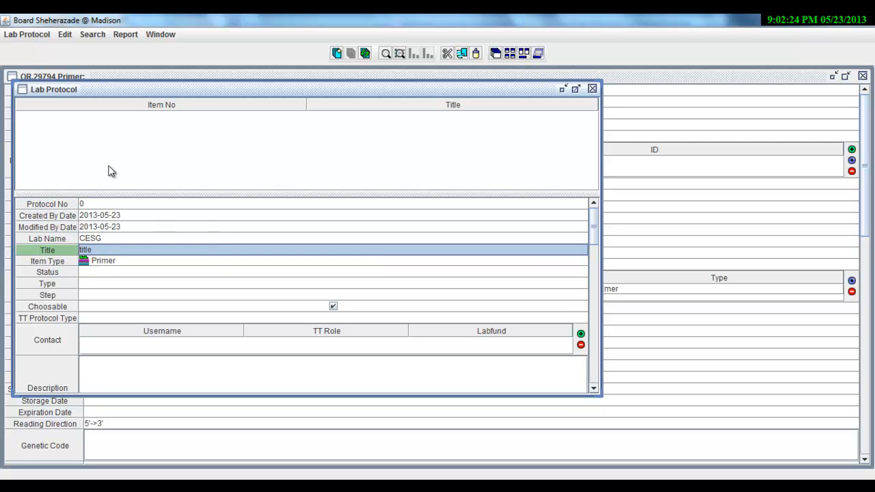
click(32, 37)
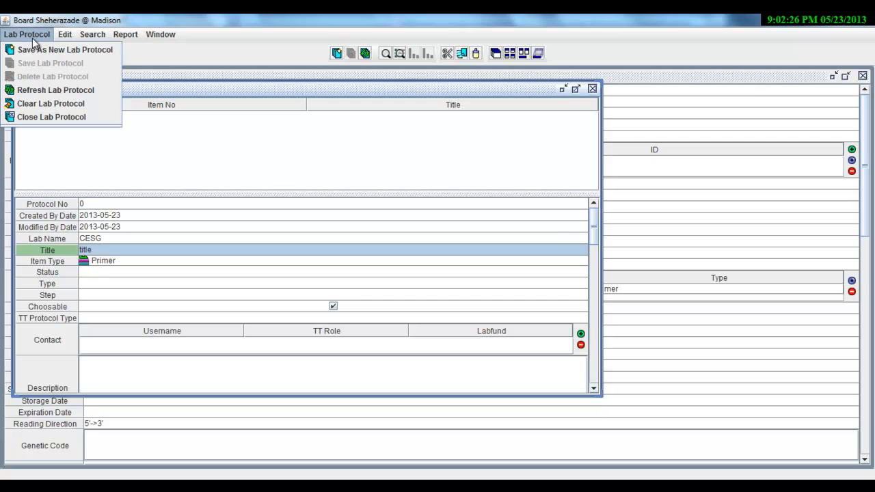